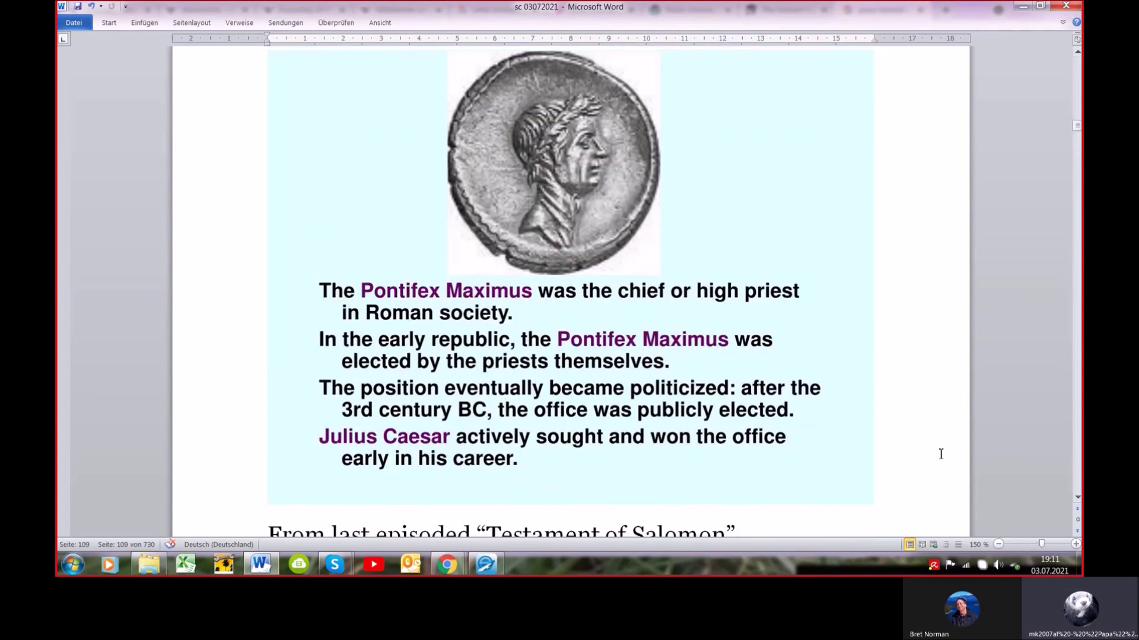
Switch to Excel and enter 666 in cell A1 of the empty workbook.
click(183, 566)
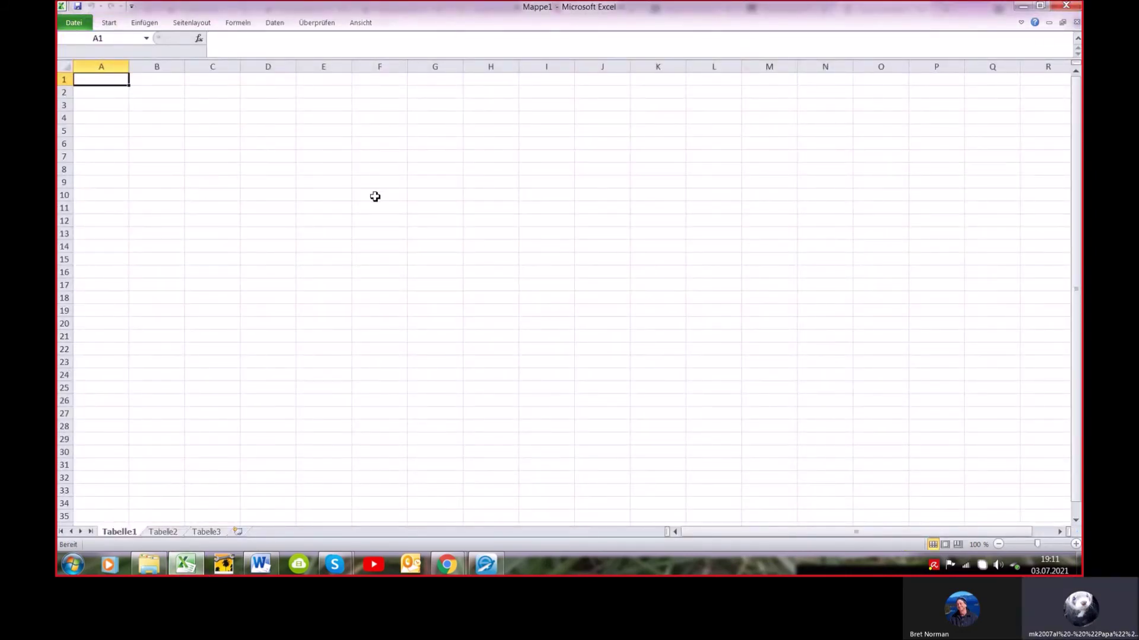
text(6)
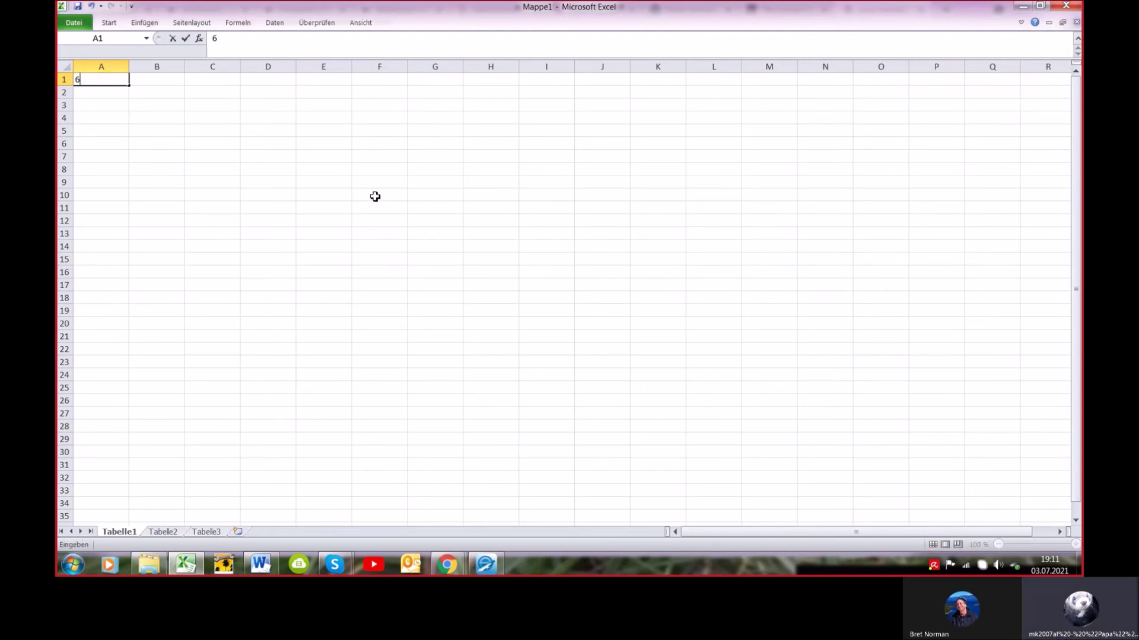
text(66)
key(Tab)
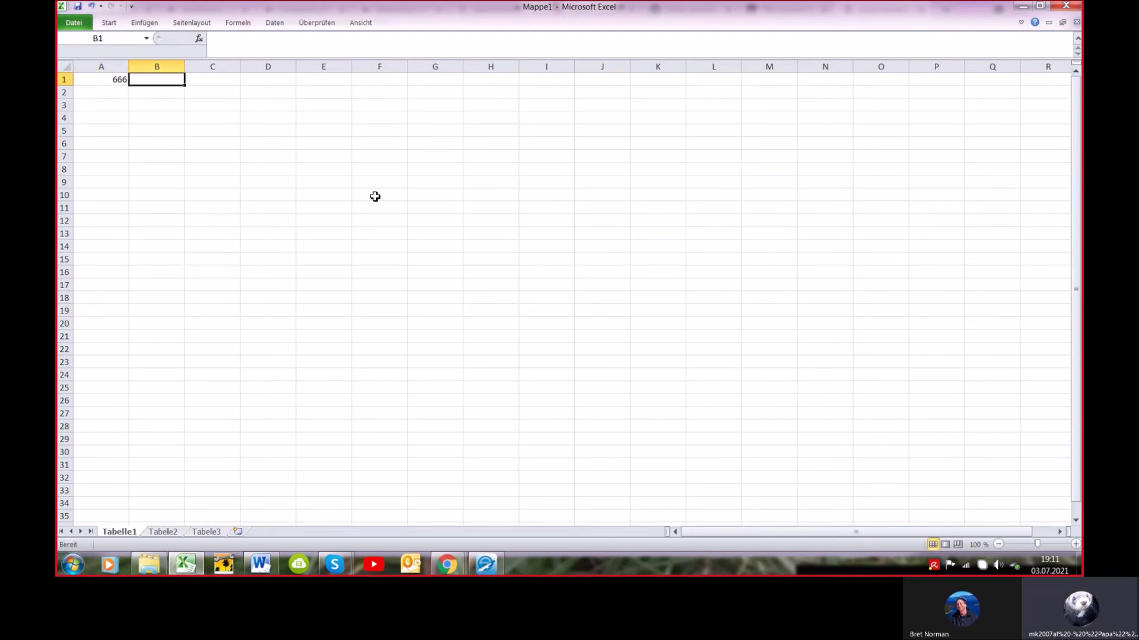
key(Left)
key(BackSpace)
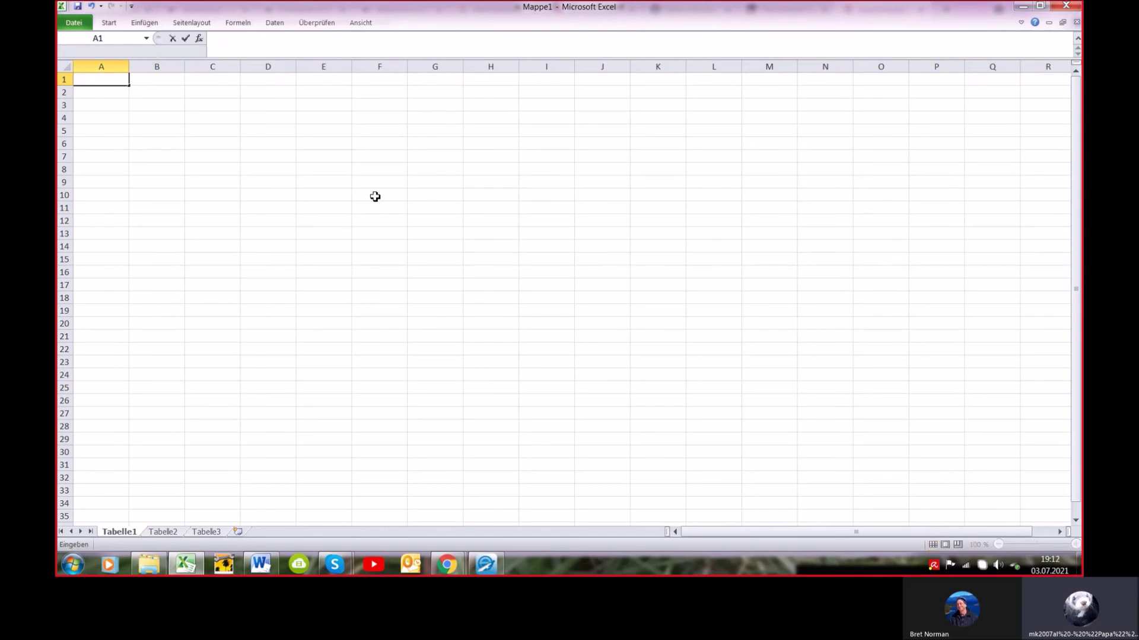
text(666f)
key(BackSpace)
key(Tab)
Enter the words FRIDAY, For and Future in cells B1, C1 and D1.
text(fRI)
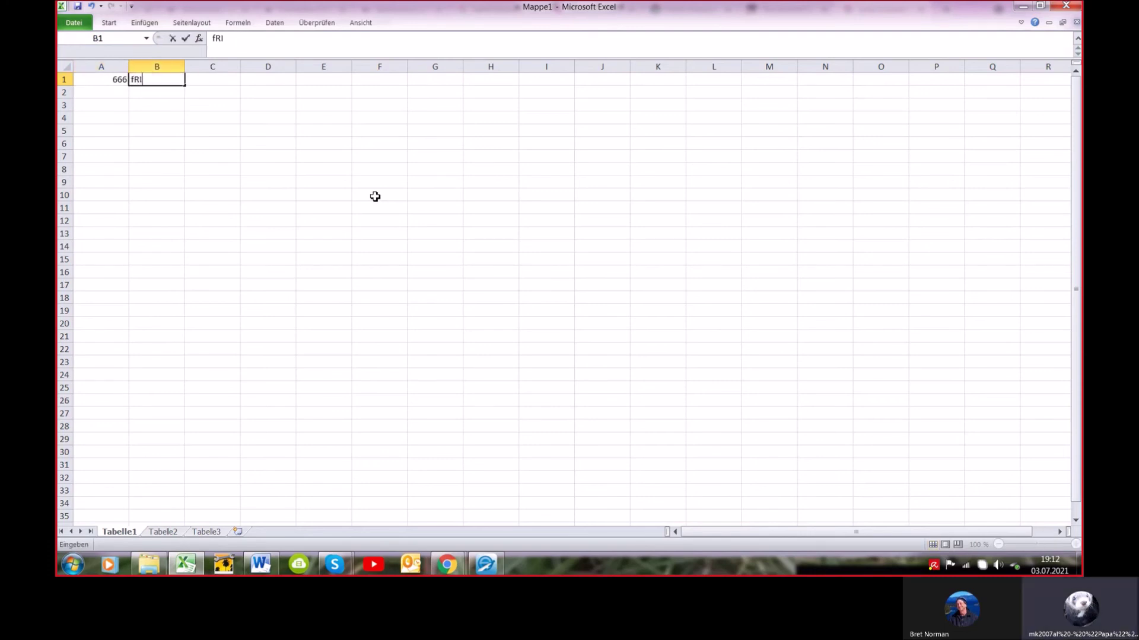
text(DAY)
key(Tab)
text(For)
key(Tab)
text(F)
text(urther)
key(BackSpace)
key(BackSpace)
key(BackSpace)
key(BackSpace)
key(BackSpace)
text(ture)
key(Return)
Enter a 6 beneath each of the three words, in cells B2, C2 and D2.
key(Tab)
text(6)
key(Tab)
text(6)
key(Tab)
text(6)
Start a number series in column A by entering 1, 2 and 3 in cells A6 to A8.
key(Down)
key(Left)
key(Left)
key(Left)
key(Down)
key(Down)
key(Down)
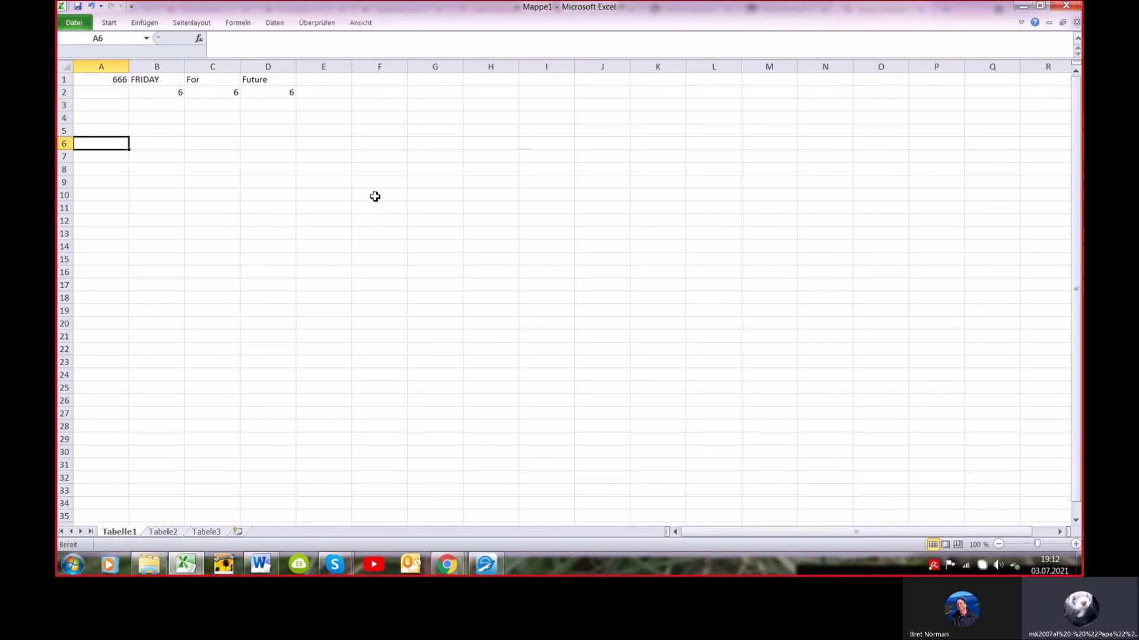
text(1)
key(Return)
text(2)
key(Return)
text(3)
key(Return)
Extend the number series in column A by autofill from 1 in A6 to 36 in A41.
key(Up)
key(Up)
key(Up)
drag(101, 142, 132, 522)
scroll(109, 489, down, 2)
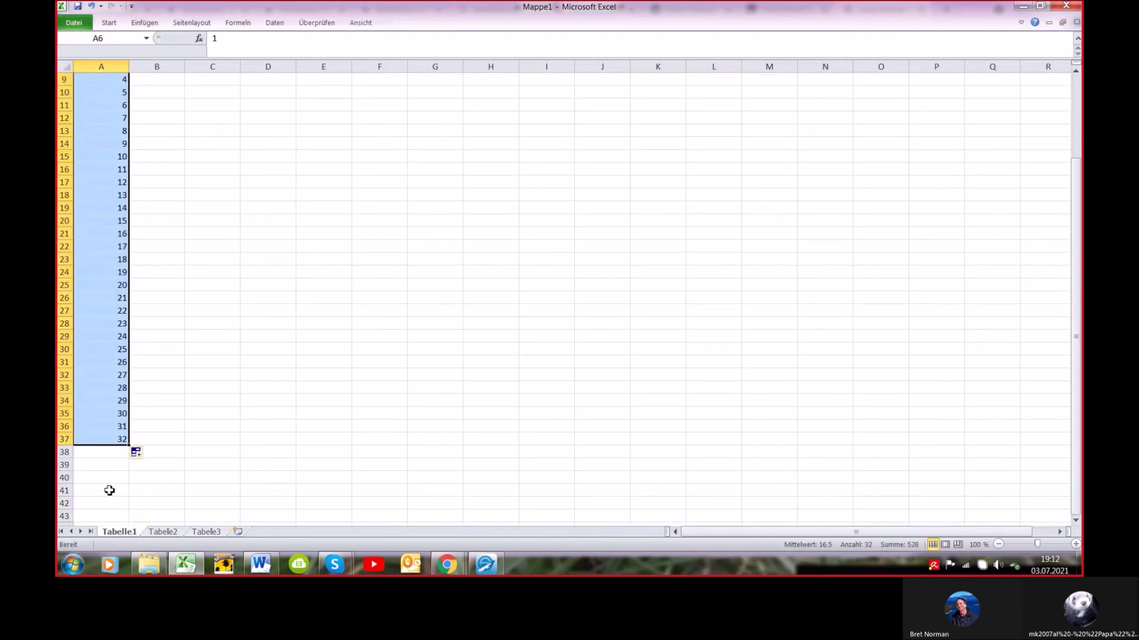
drag(129, 446, 131, 488)
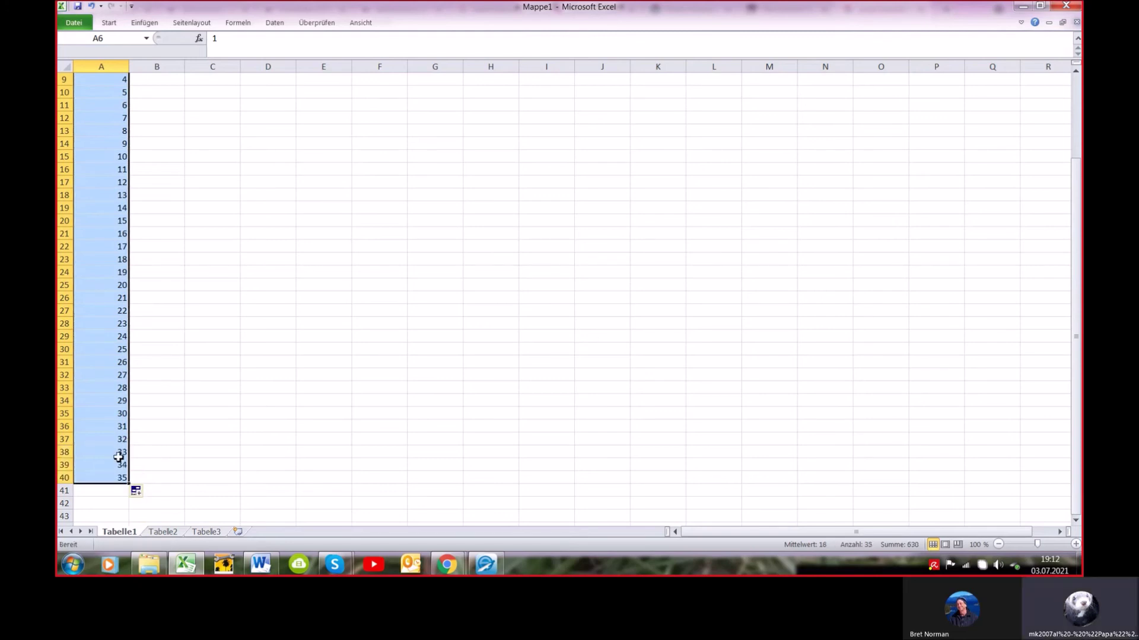
drag(129, 484, 124, 489)
Sum the series in cell A43 with the formula =SUMME(A6:A41).
scroll(113, 296, up, 3)
click(105, 116)
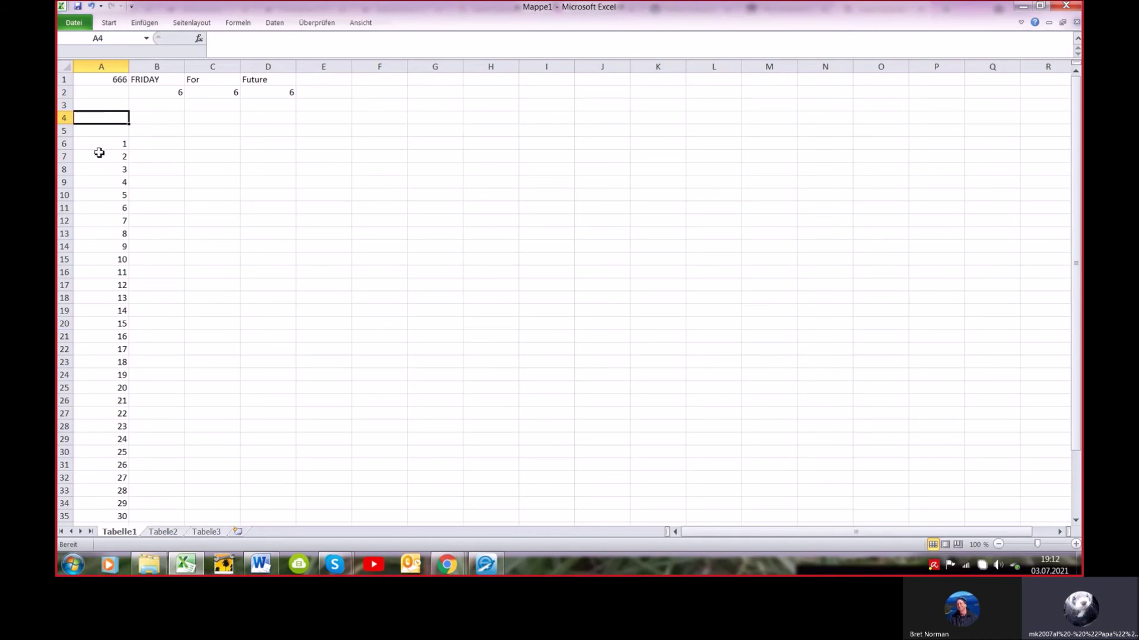
scroll(101, 278, down, 6)
scroll(101, 278, down, 1)
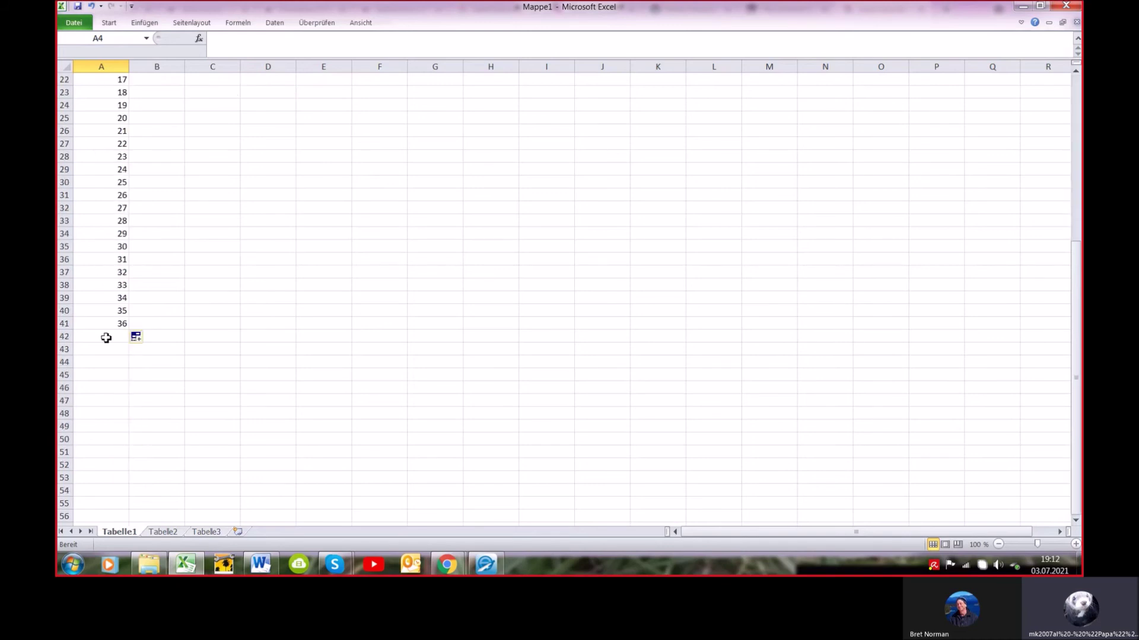
click(103, 351)
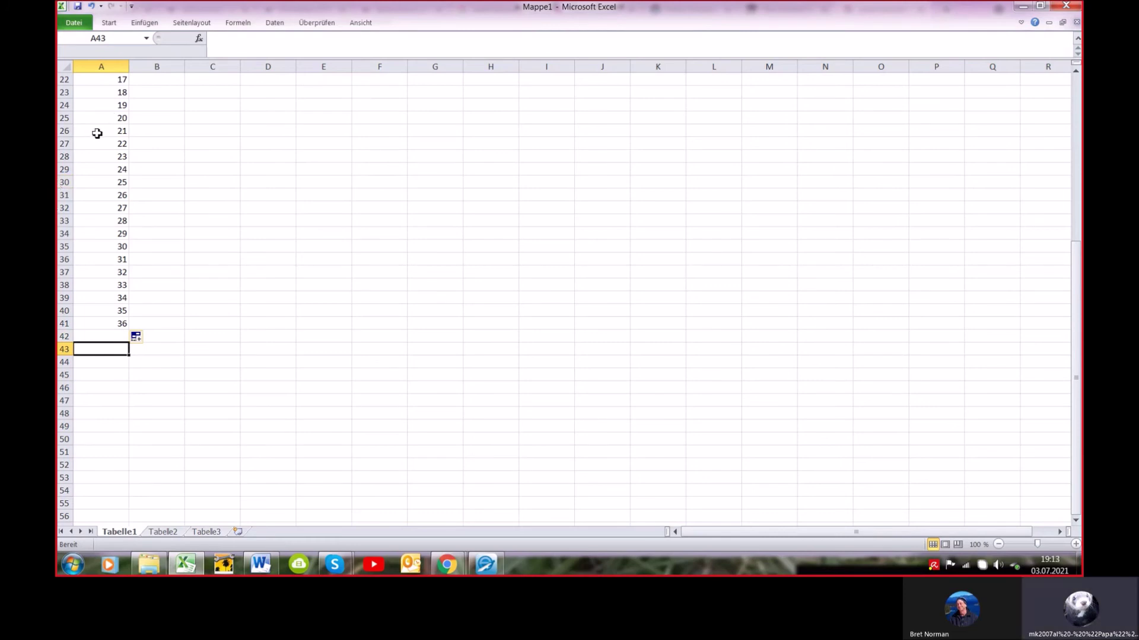
click(246, 27)
click(115, 53)
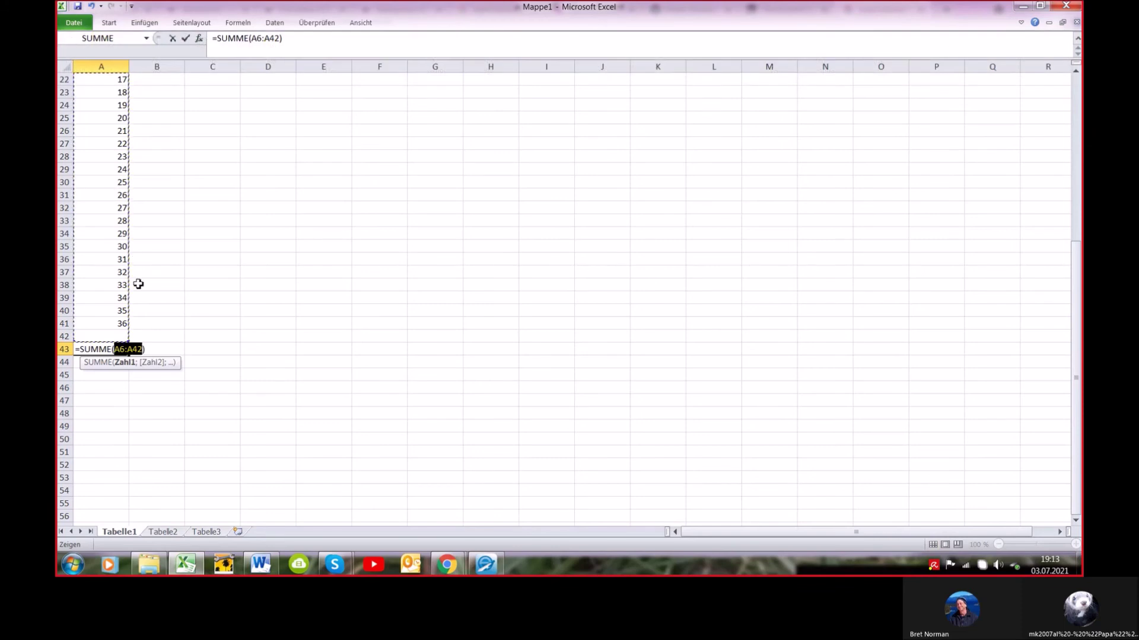
drag(115, 320, 112, 97)
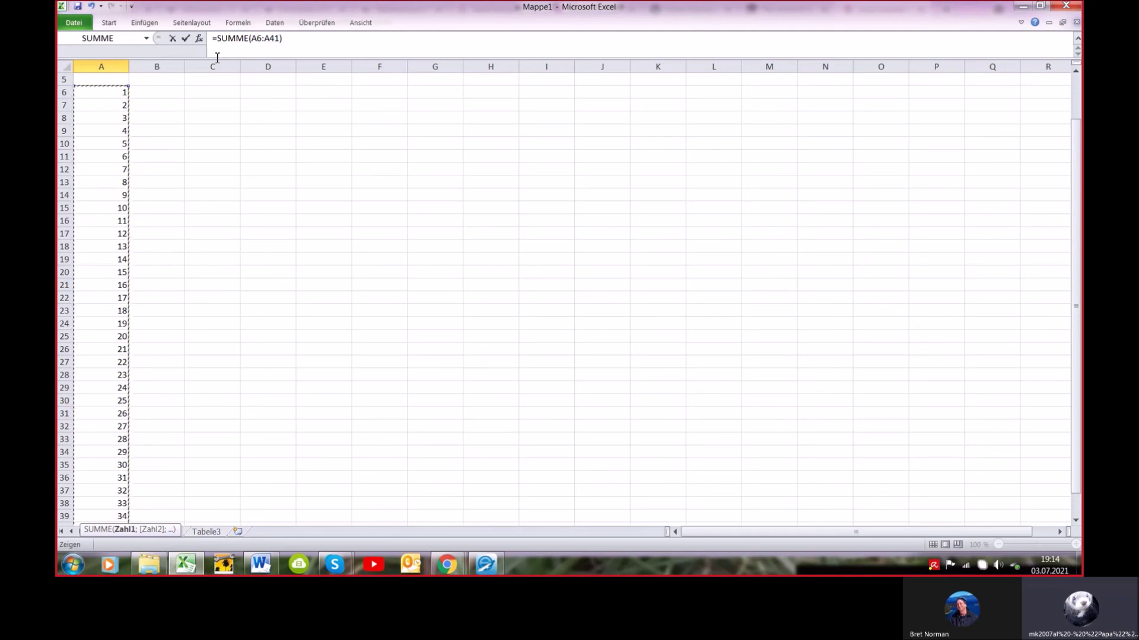
key(Return)
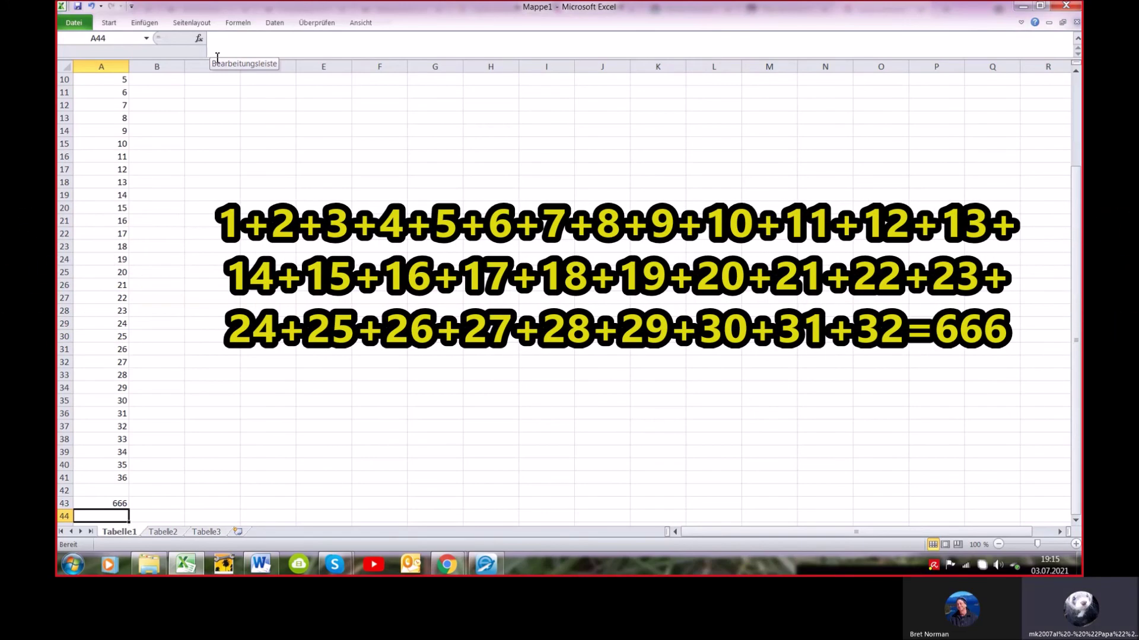
Set the font colour of the sum in cell A43 to red.
scroll(217, 58, up, 3)
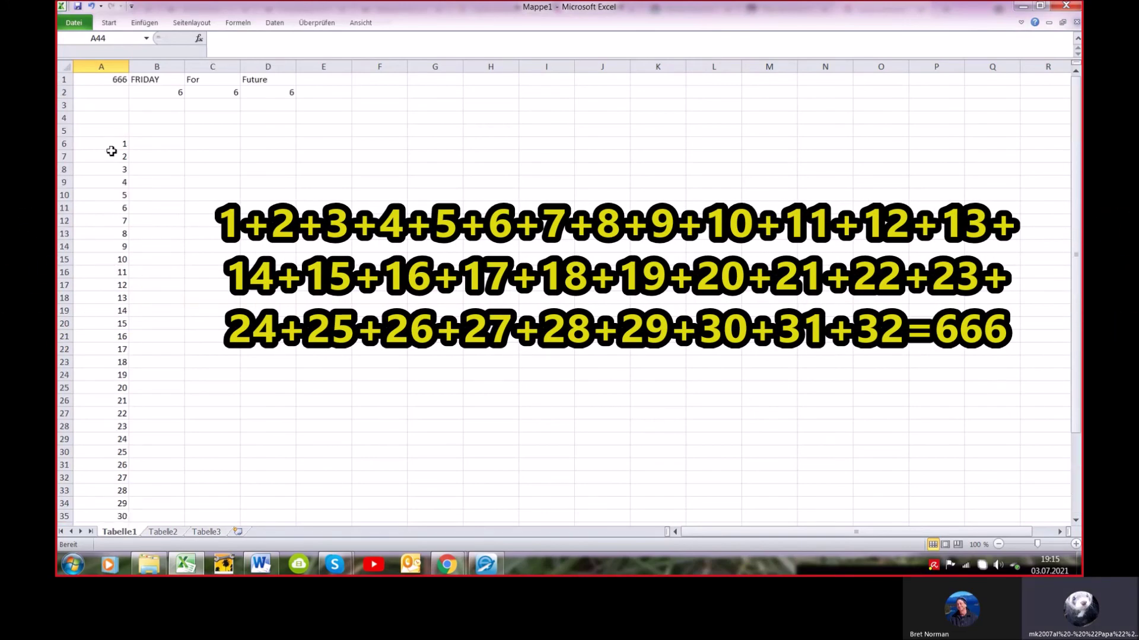
scroll(111, 194, down, 4)
click(108, 465)
scroll(81, 182, up, 3)
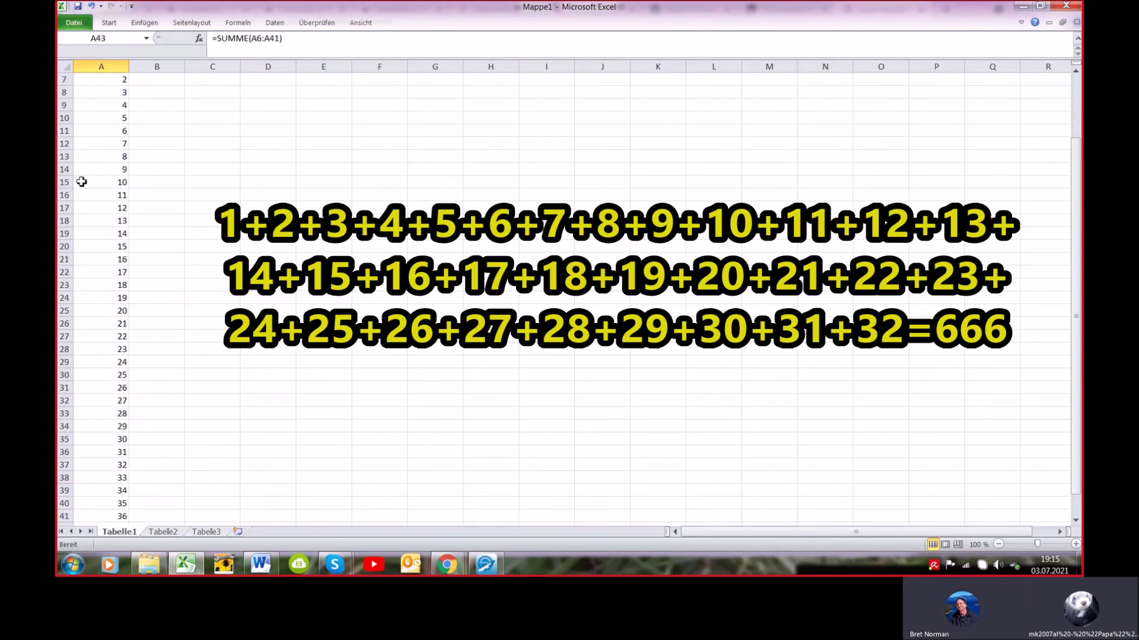
scroll(81, 182, down, 3)
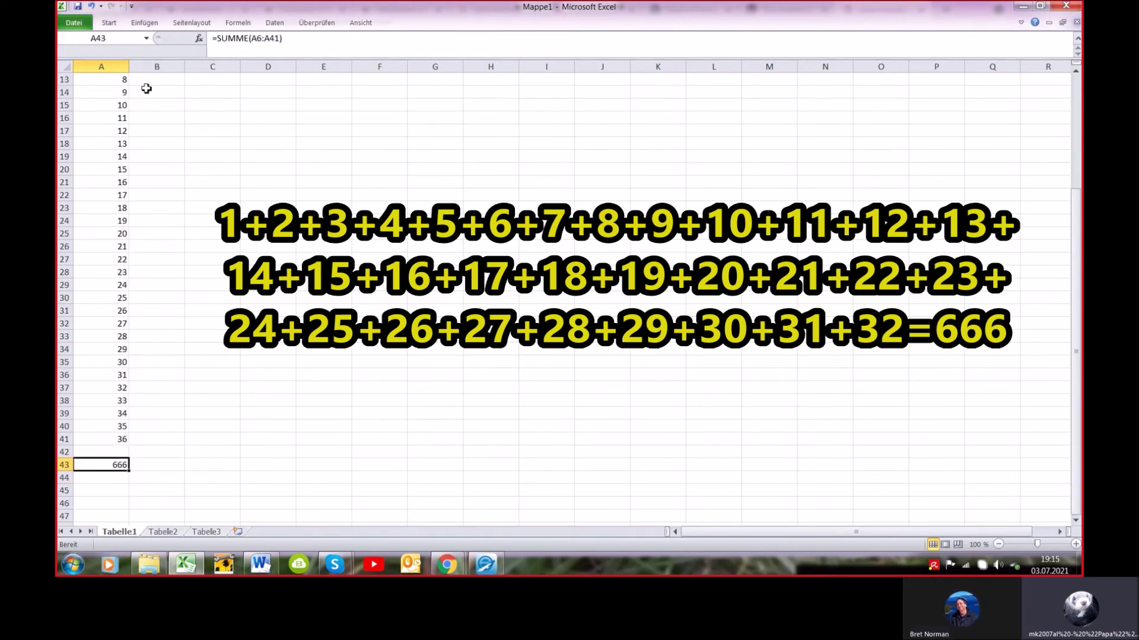
right_click(118, 466)
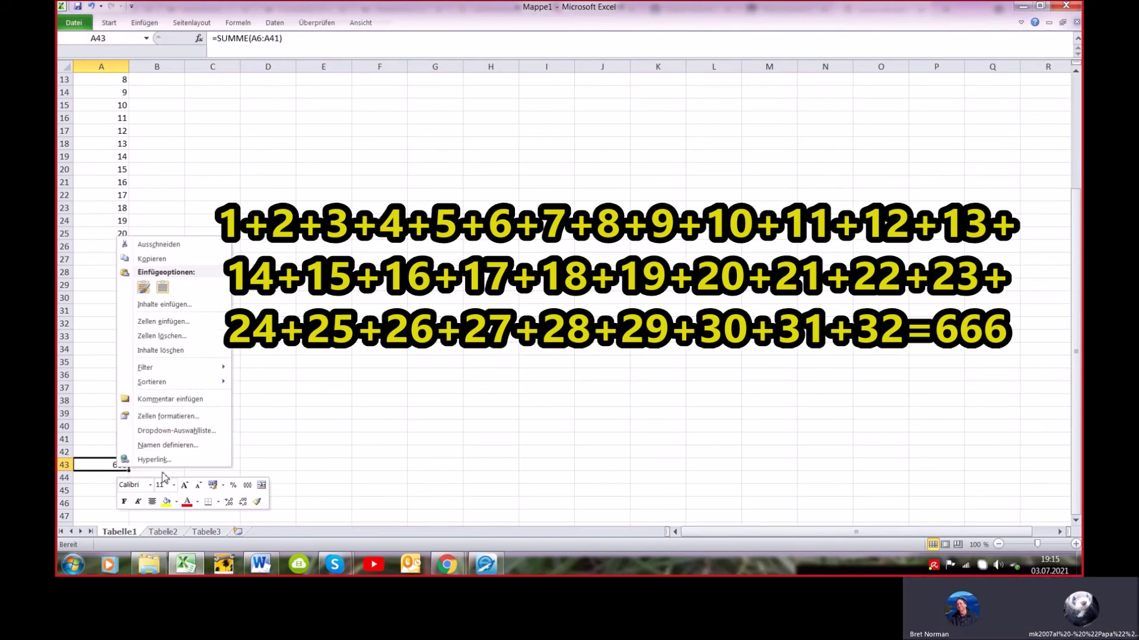
click(91, 462)
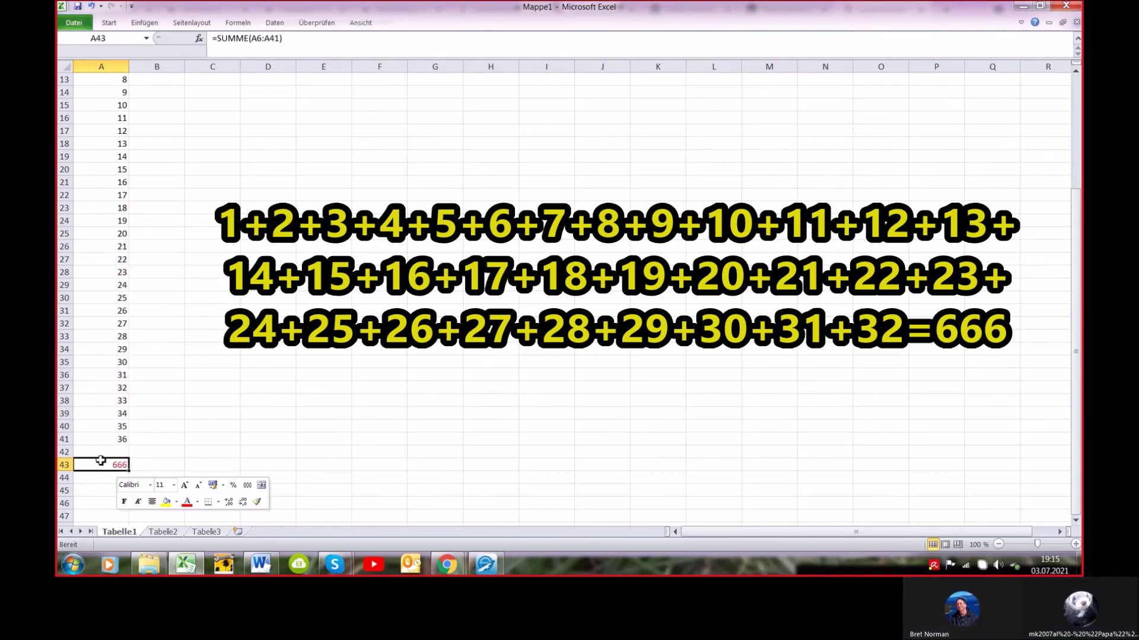
click(81, 424)
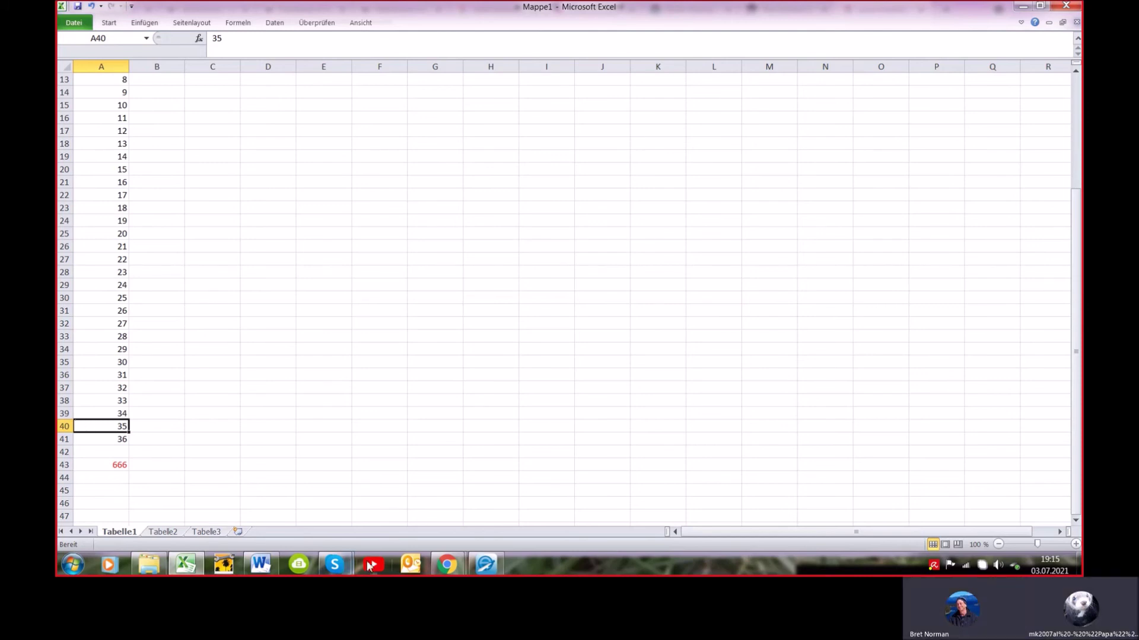
Switch to the Word document and go back to the picture of the pope holding the monstrance on page 103.
click(448, 565)
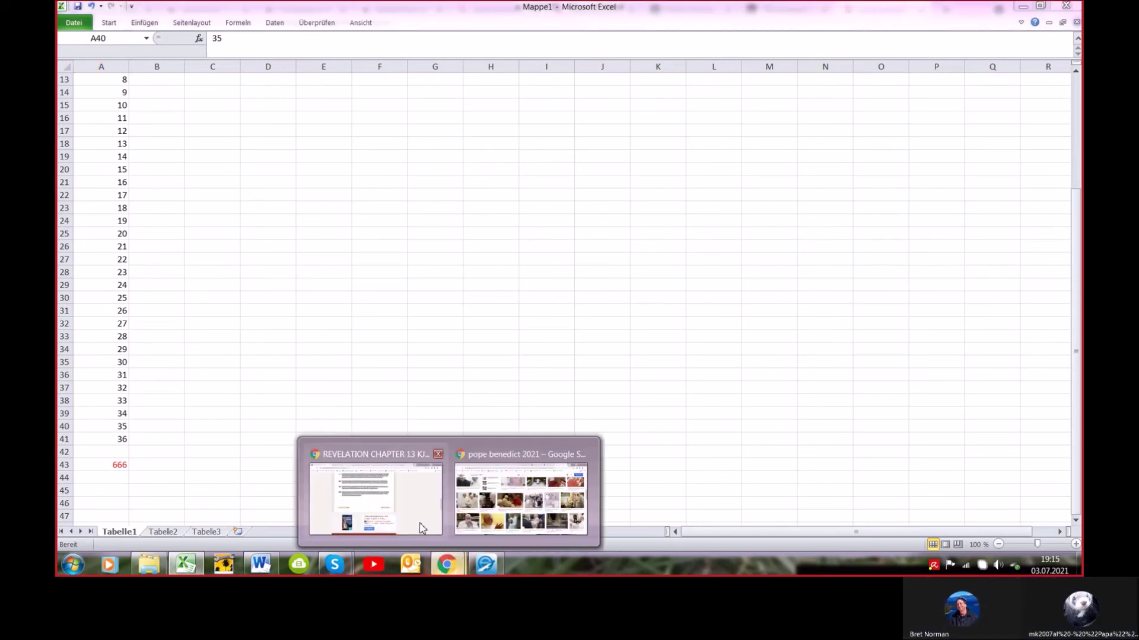
click(414, 522)
click(261, 564)
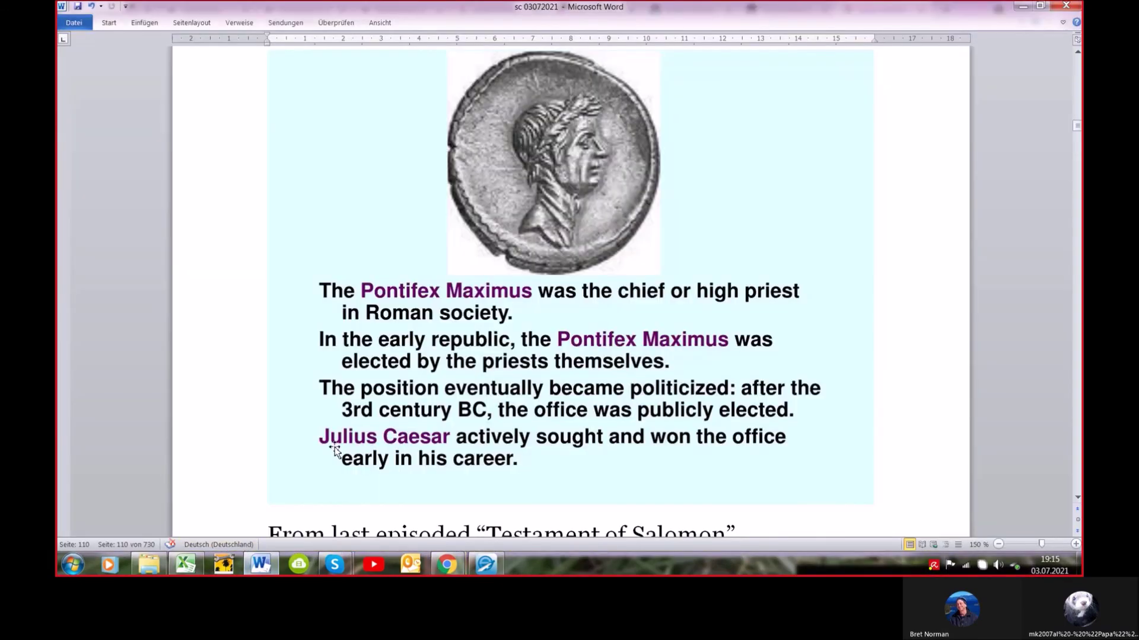
scroll(267, 463, up, 12)
scroll(267, 463, up, 15)
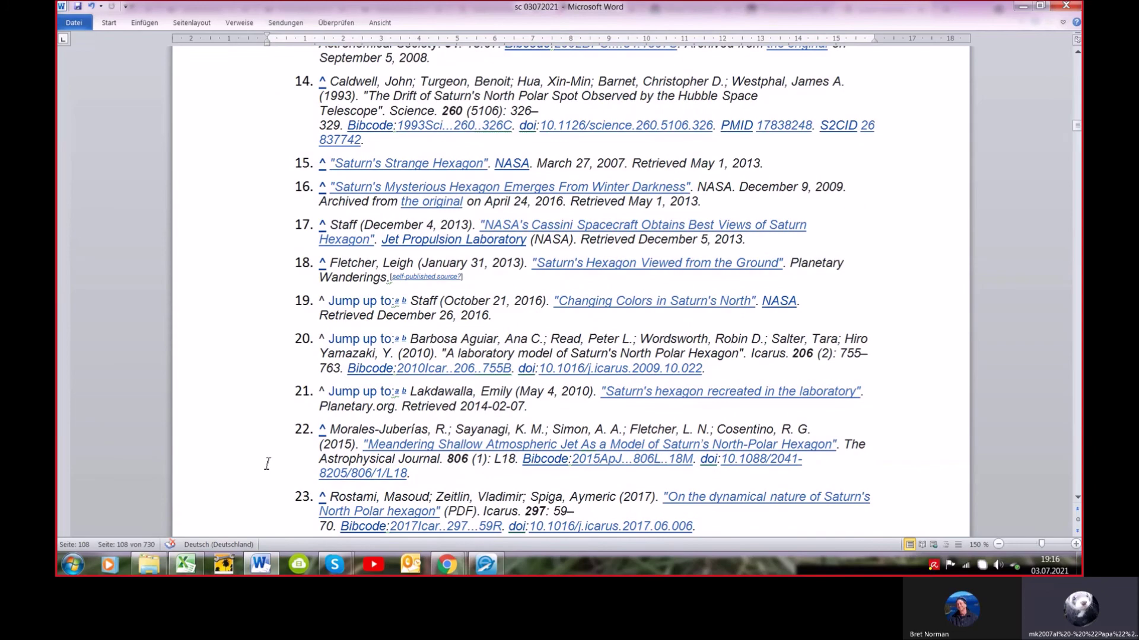
scroll(267, 463, up, 15)
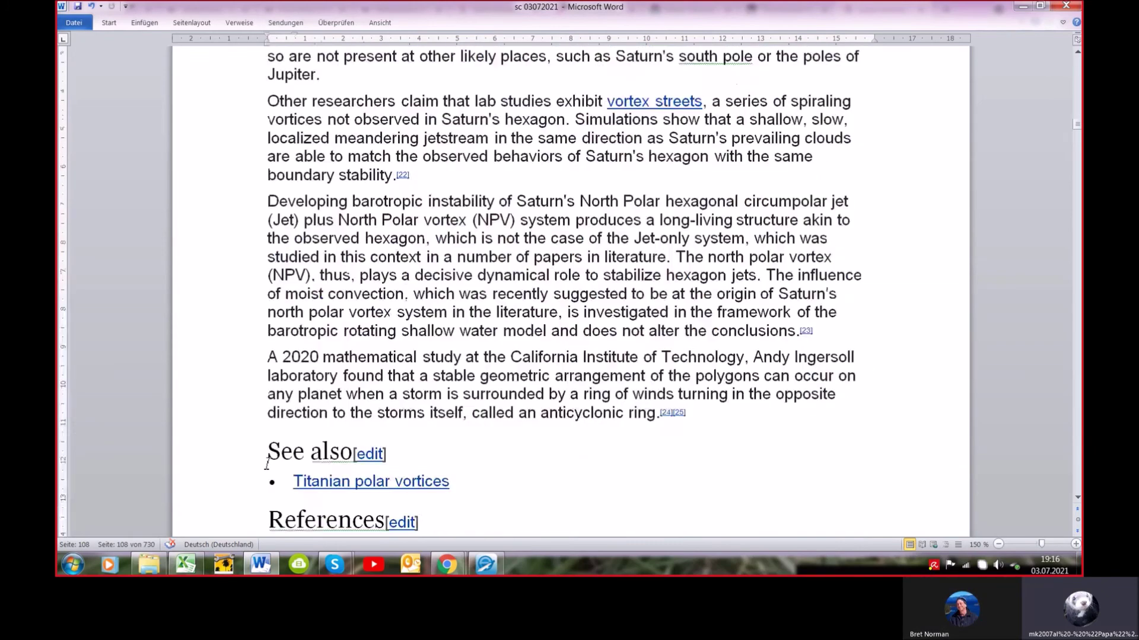
scroll(267, 463, up, 10)
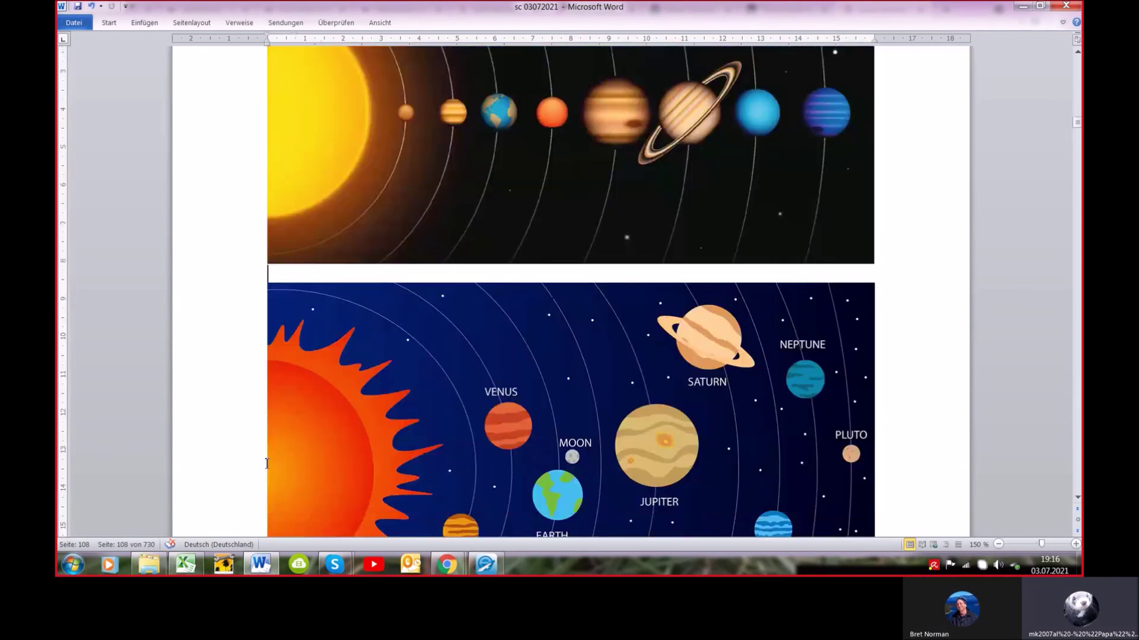
scroll(267, 463, up, 10)
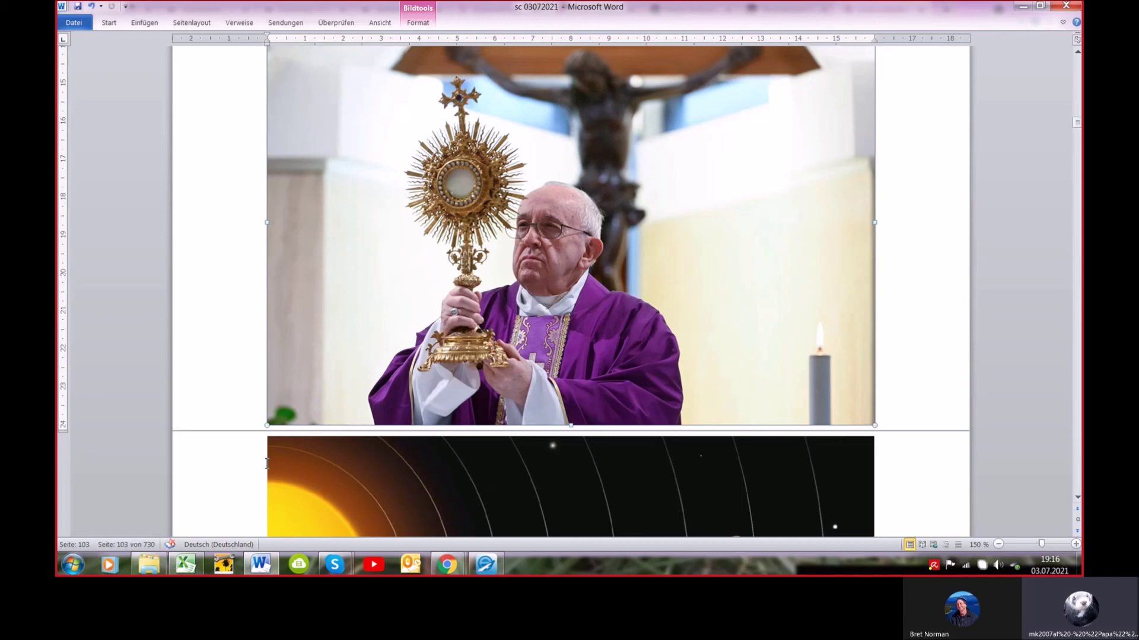
Switch to the browser's new tab and search Google for "age of aquarius song".
key(alt+Tab)
click(546, 287)
text(a)
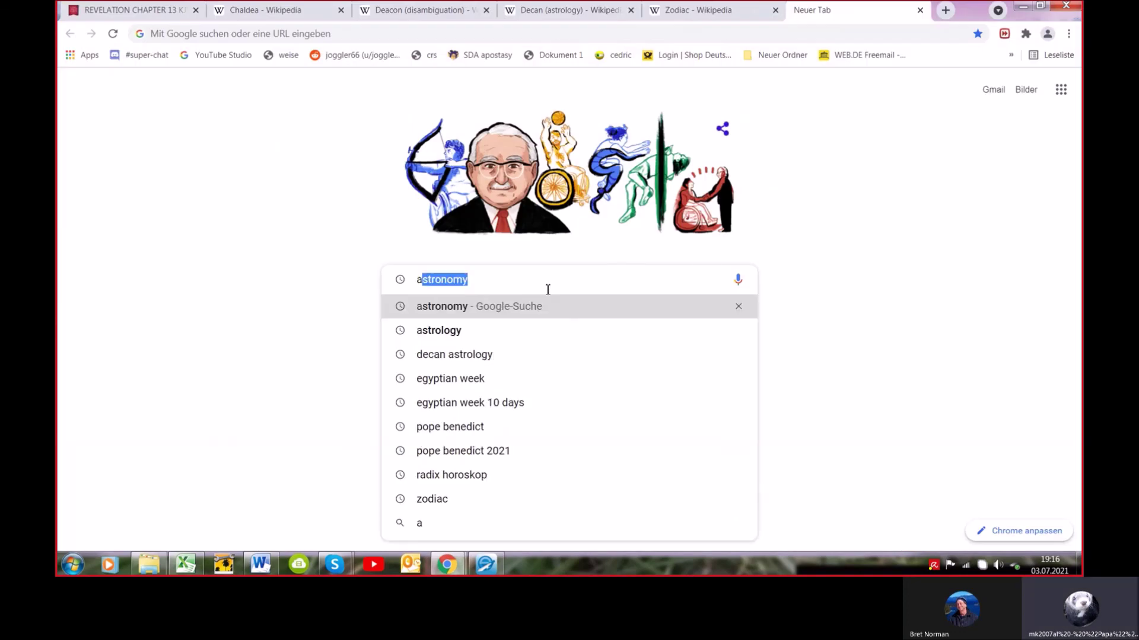
text(ge of aquarius)
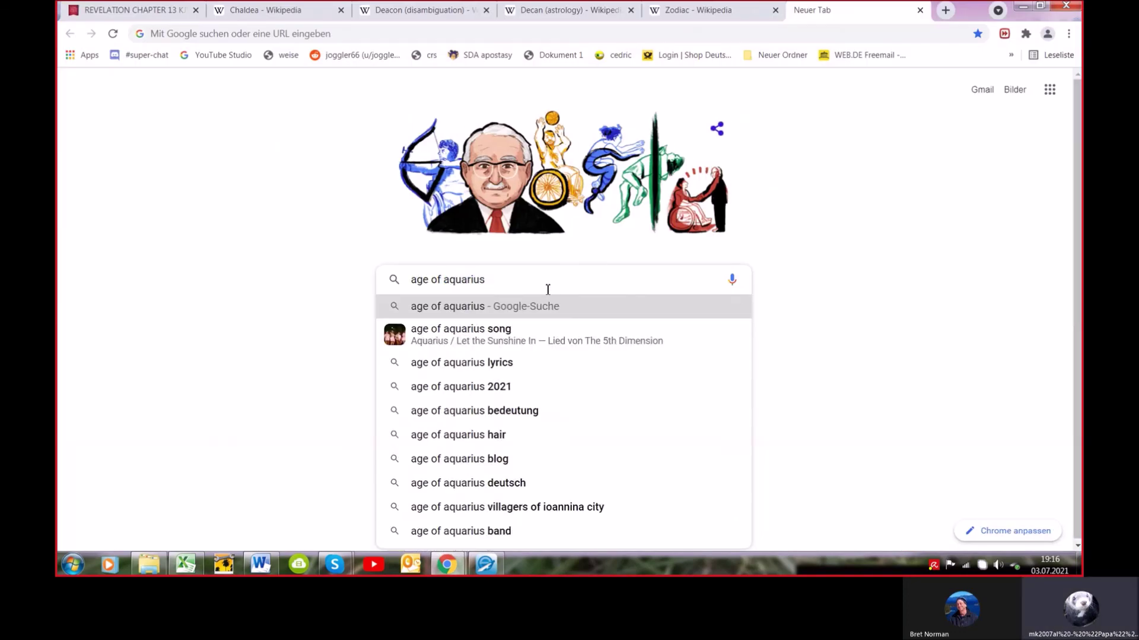
key(Down)
key(Return)
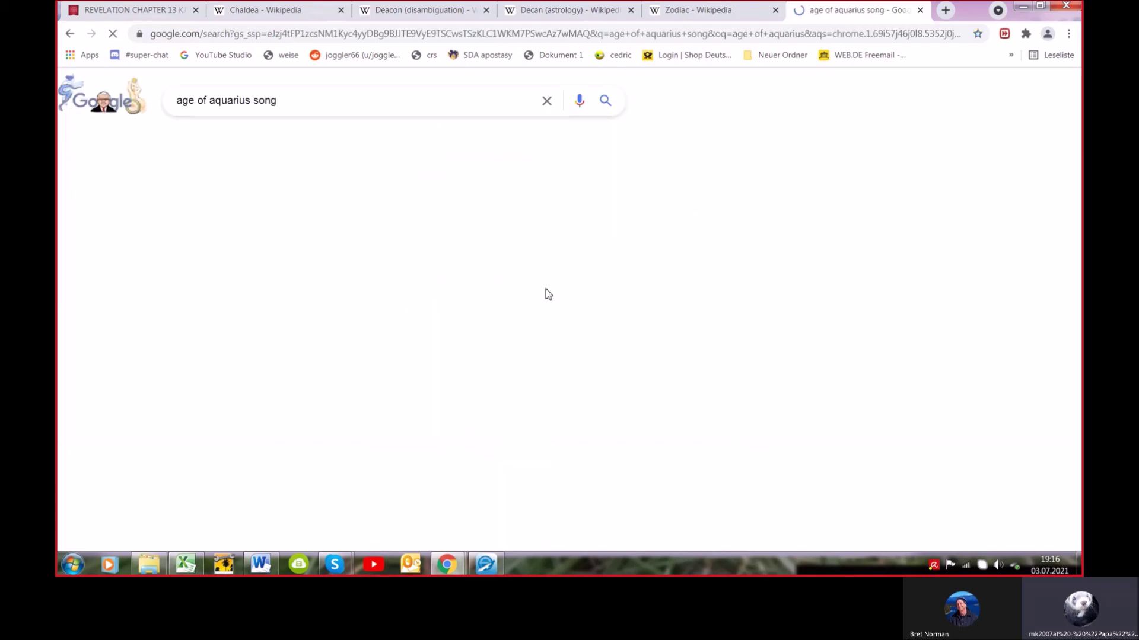
Expand the full song lyrics in the search results and highlight the first verse.
scroll(325, 439, down, 1)
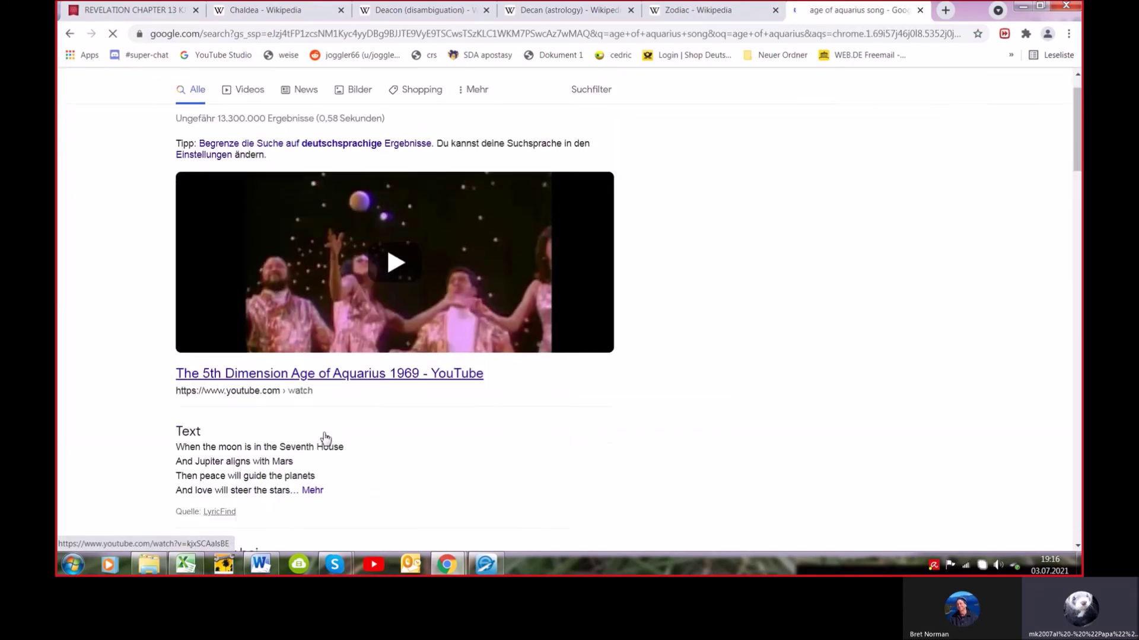
scroll(325, 438, down, 3)
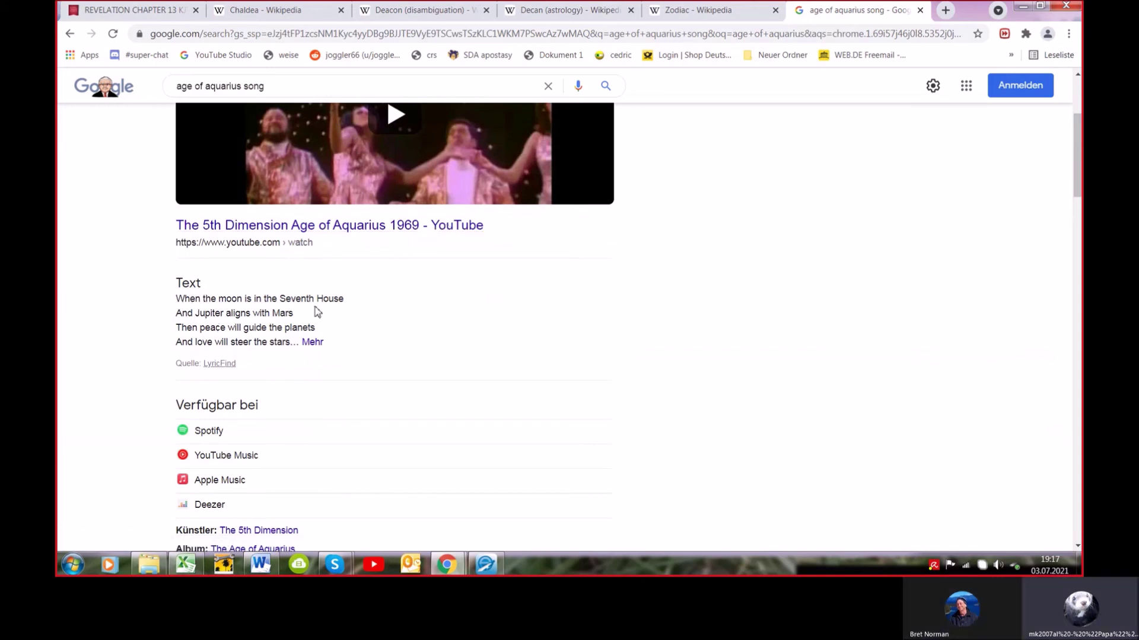
click(315, 342)
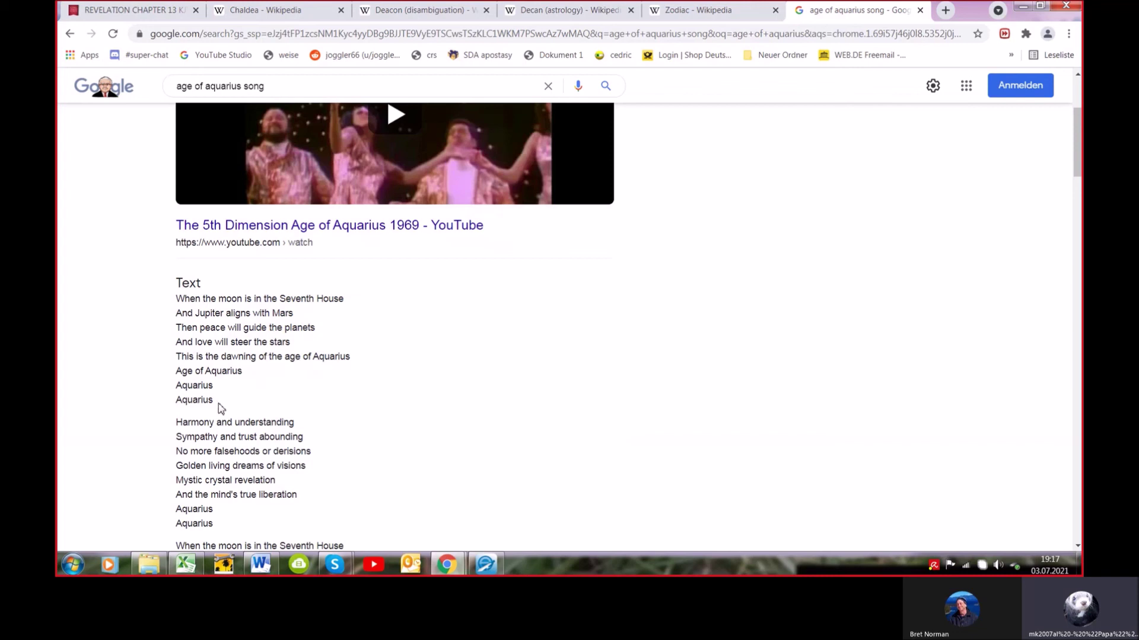
drag(218, 404, 155, 308)
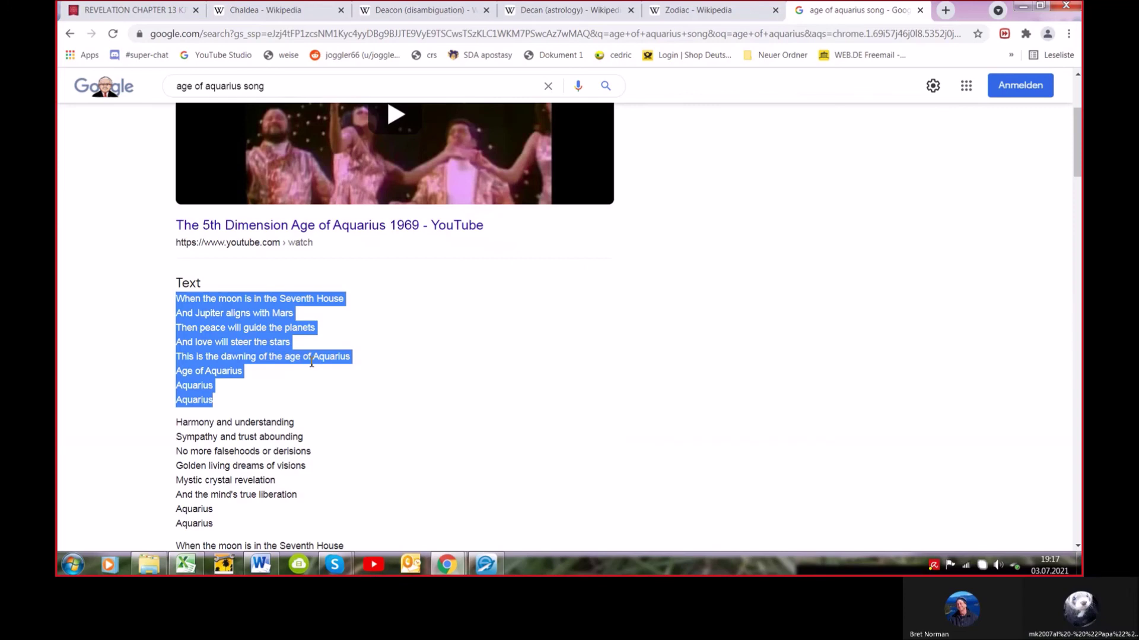
Read through the remaining verses to the "Let the sunshine in" lines and return to the beginning of the lyrics.
scroll(312, 362, down, 2)
scroll(312, 361, down, 2)
scroll(311, 364, down, 1)
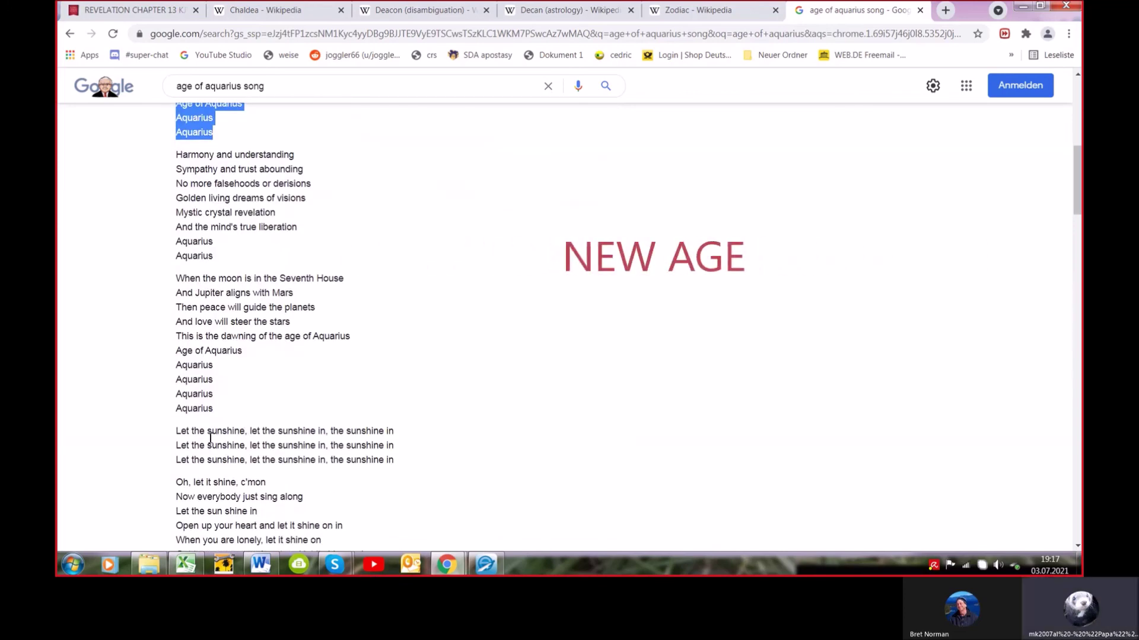
drag(207, 431, 217, 438)
scroll(288, 435, up, 4)
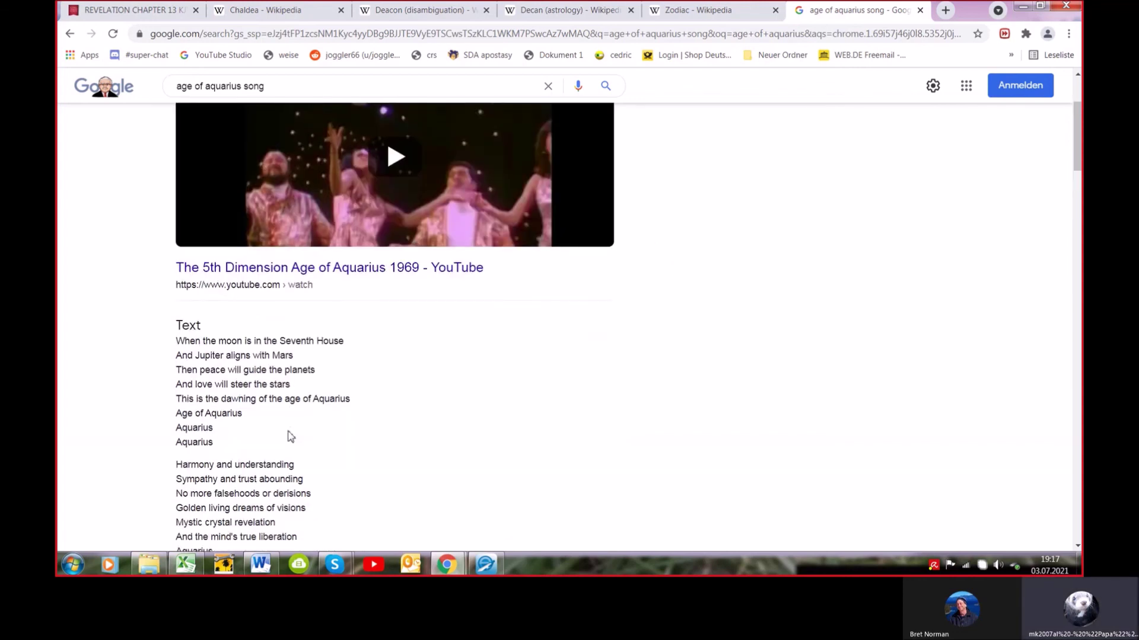